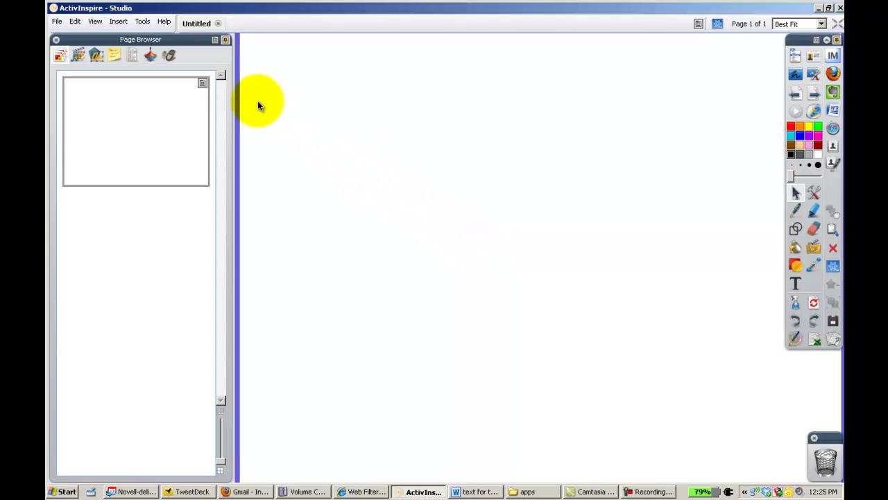
Open the Question Manager from Insert > Questions and paste 'Put these events in order' as question 1.
click(120, 22)
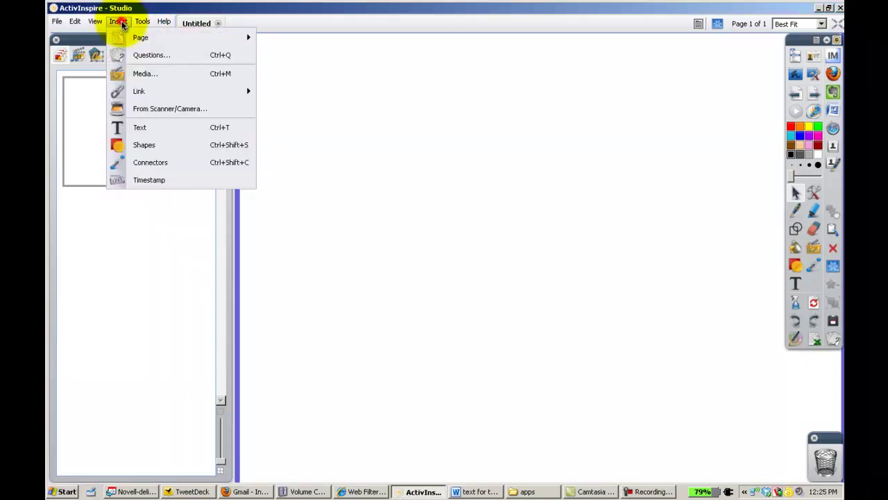
click(139, 56)
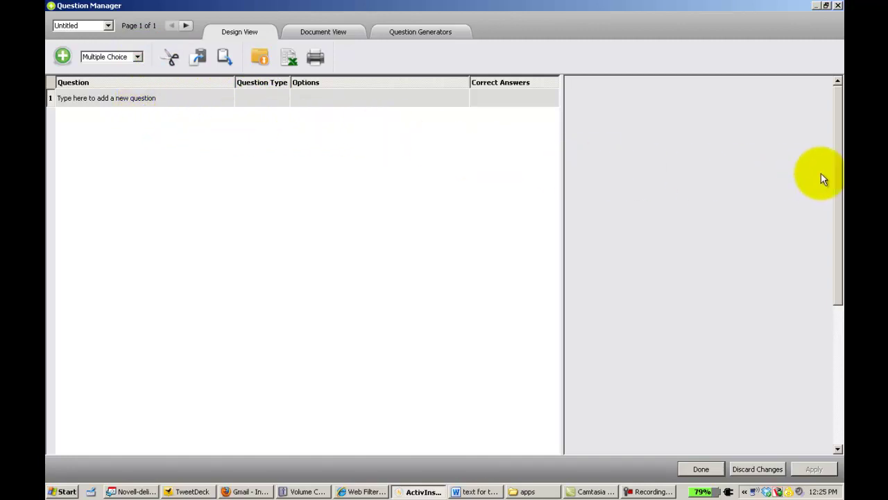
key(alt+Tab)
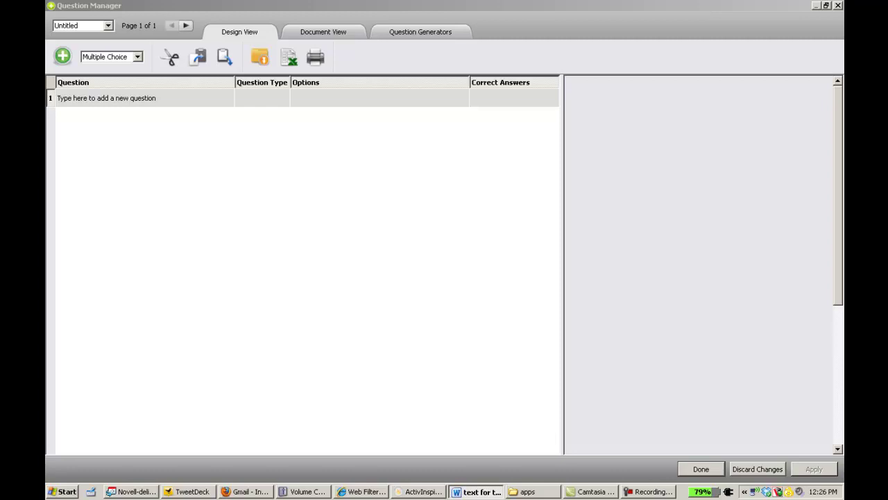
click(129, 99)
click(127, 98)
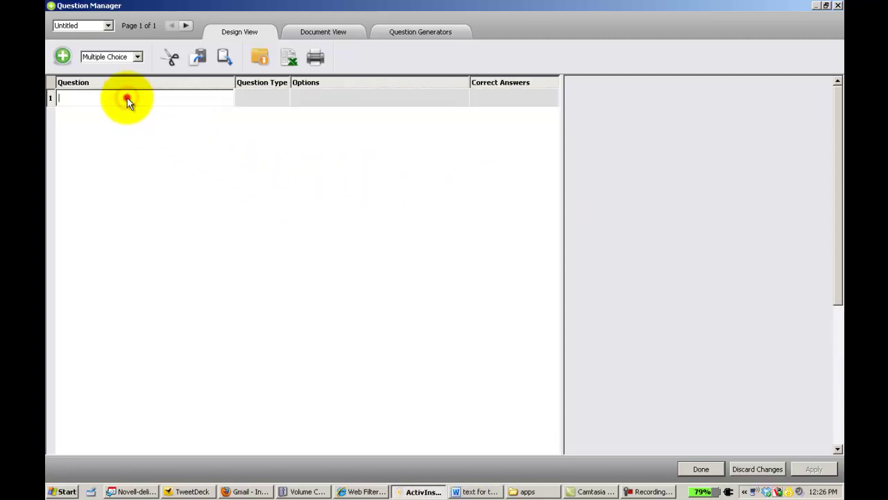
text(Put these events in order)
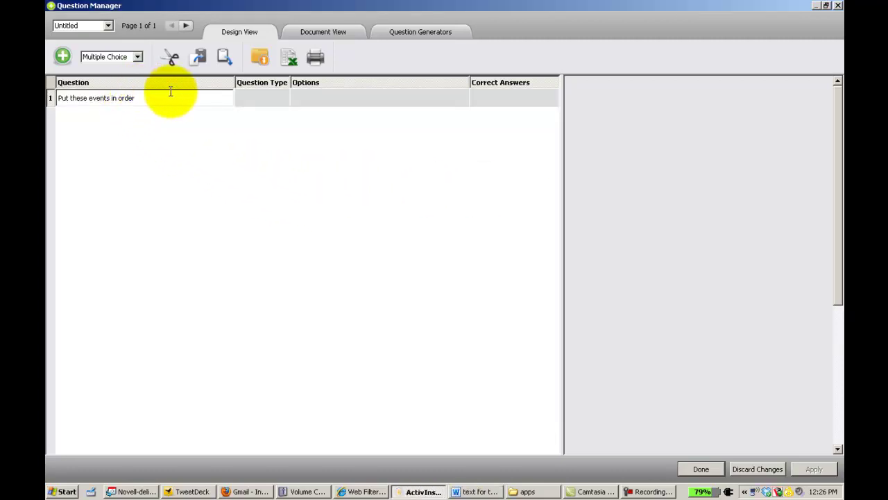
click(247, 102)
click(248, 102)
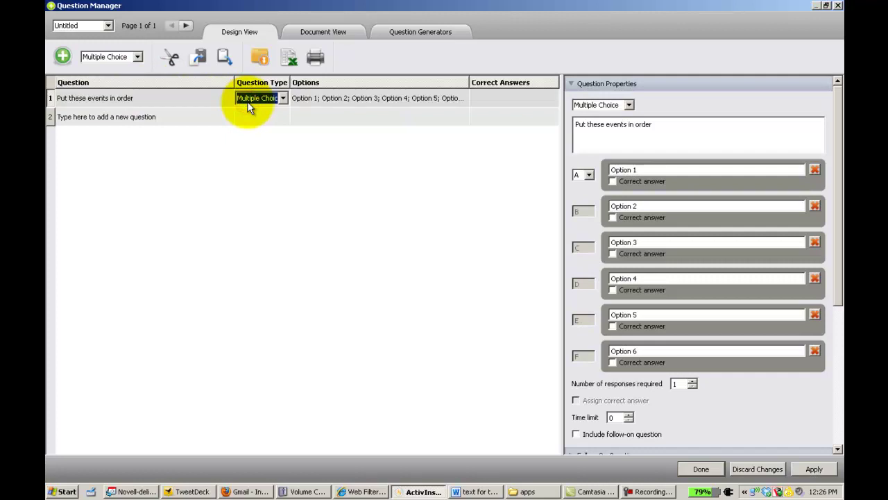
click(283, 98)
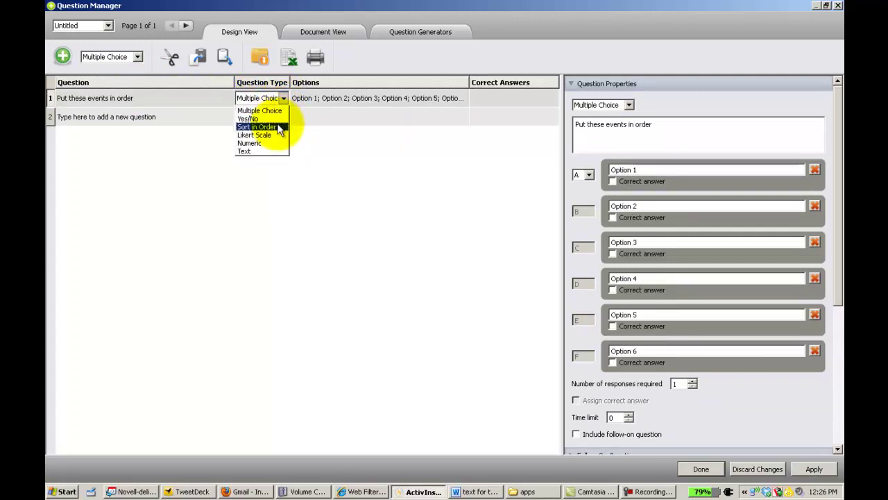
Make question 1 a Sort in Order question and delete answer options 5 and 6.
click(279, 128)
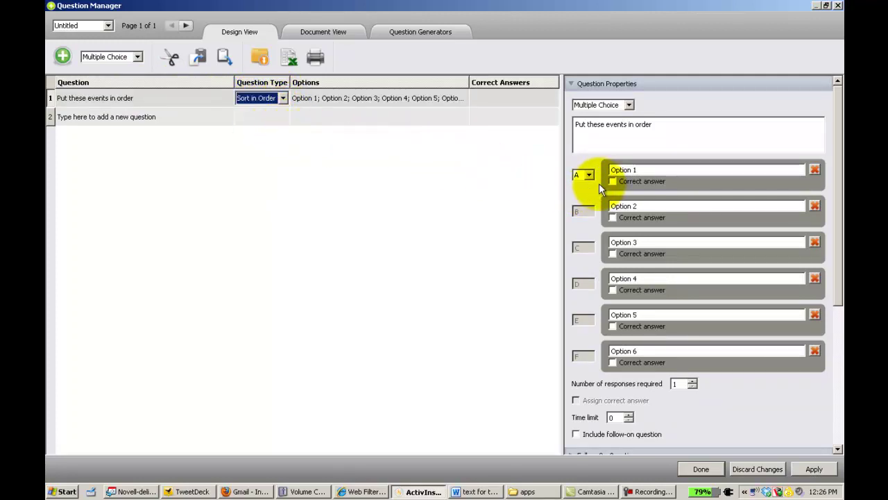
click(815, 351)
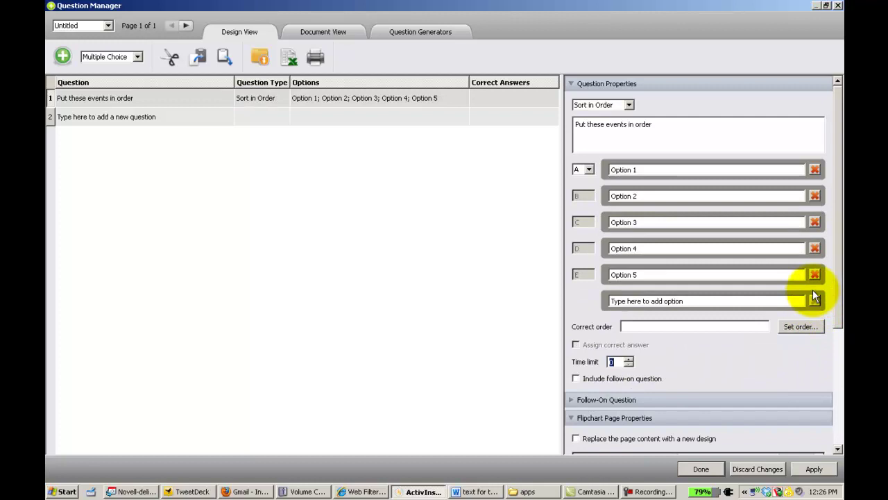
click(815, 274)
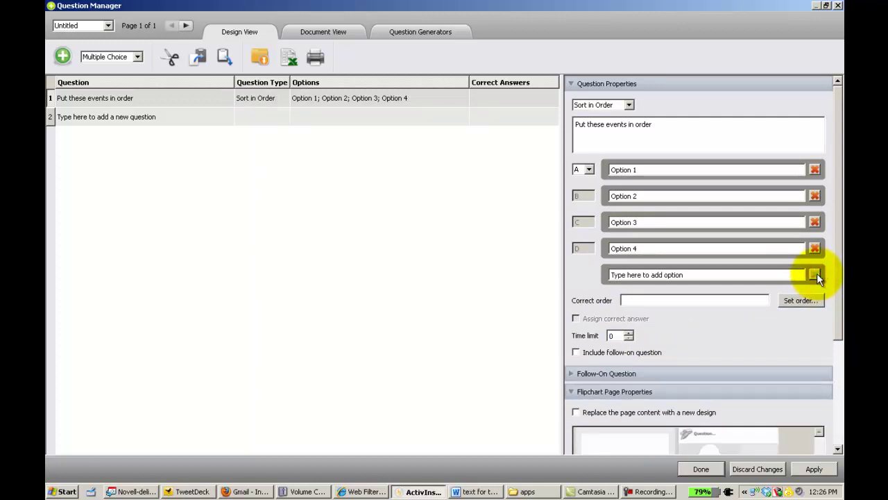
Paste event names into the options, e.g. Winter in Fort Mandan and Winder on the Columbia River.
key(alt+Tab)
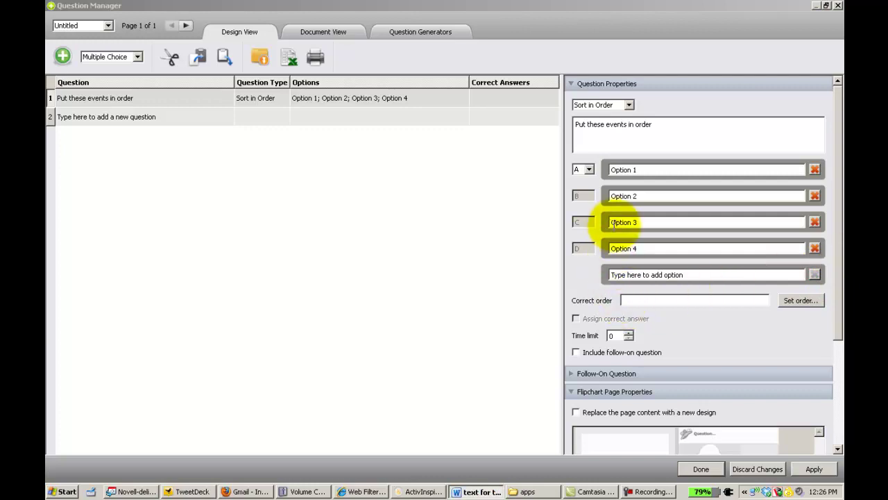
triple_click(645, 197)
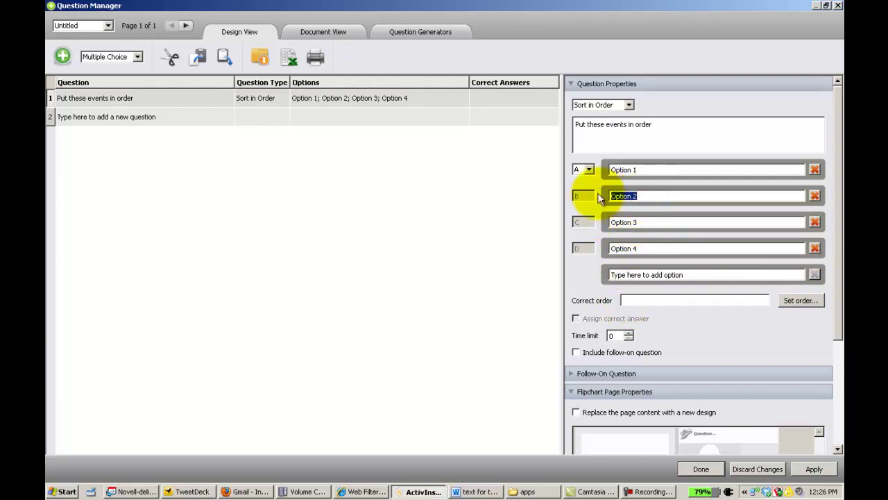
text(Winter in Fort Mandan)
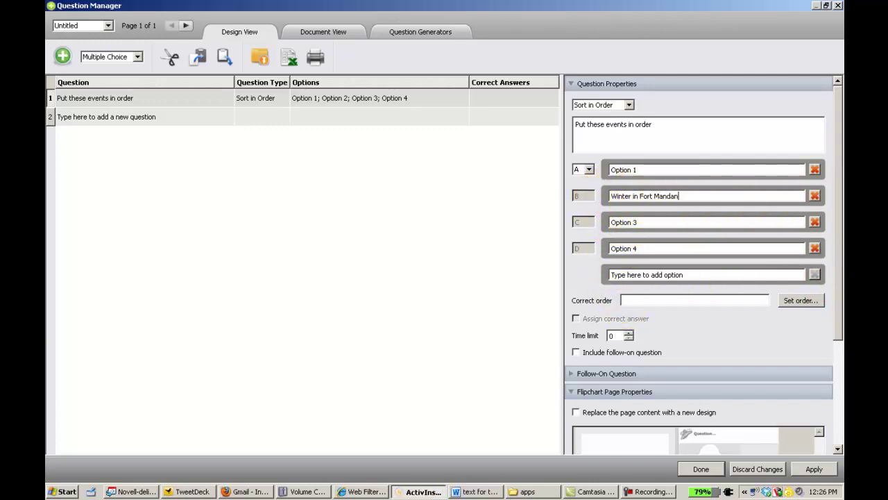
key(alt+Tab)
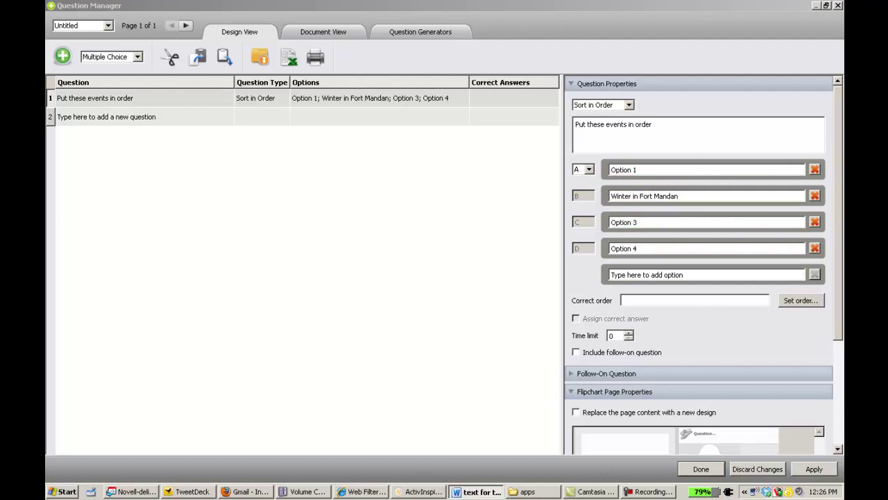
drag(637, 222, 596, 221)
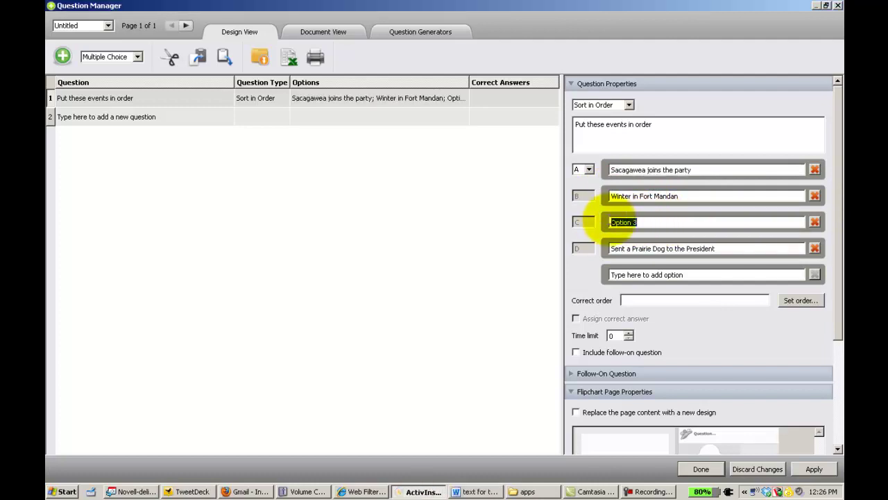
text(Winder on the Columbia River)
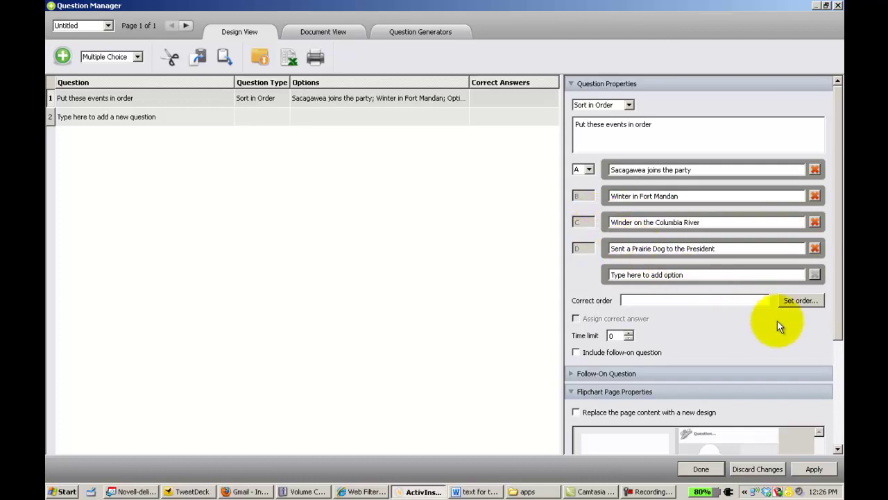
Record the correct event order as options B, D, A, C (BDAC).
click(792, 300)
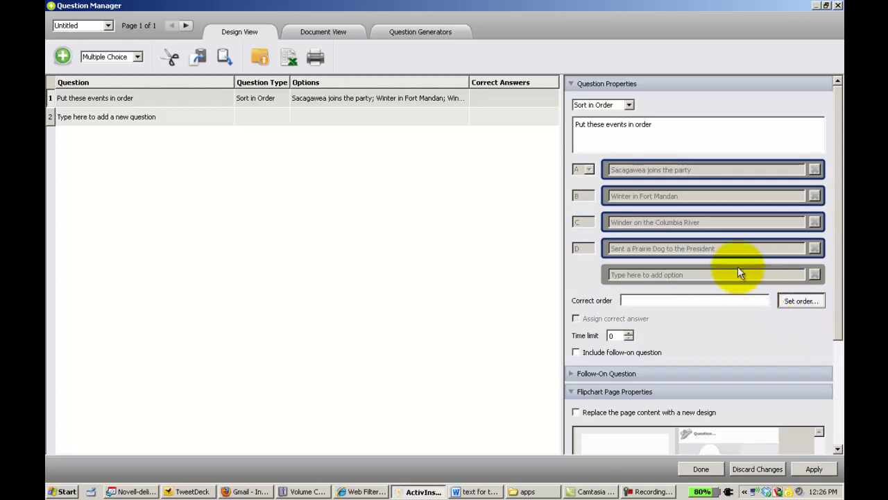
click(707, 192)
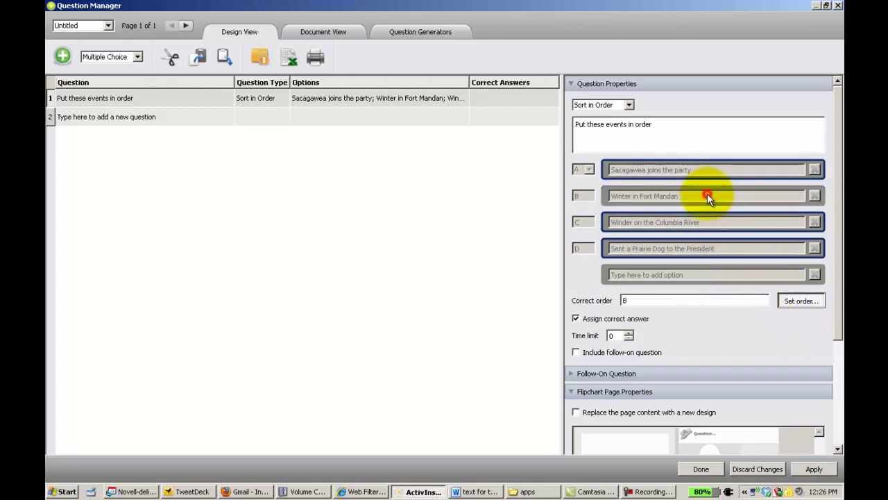
click(707, 248)
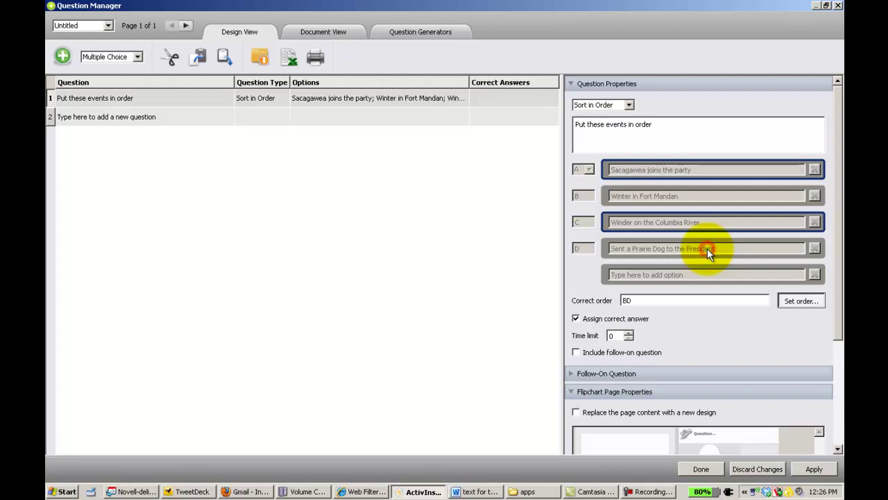
click(700, 169)
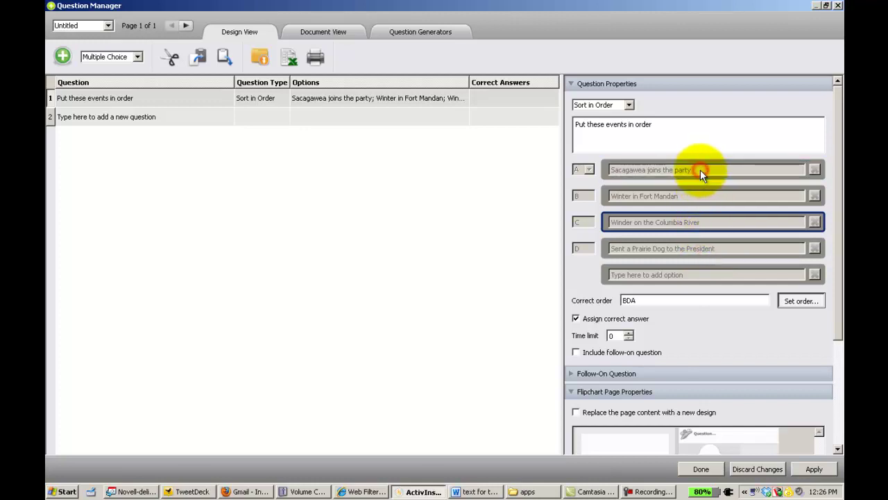
click(700, 221)
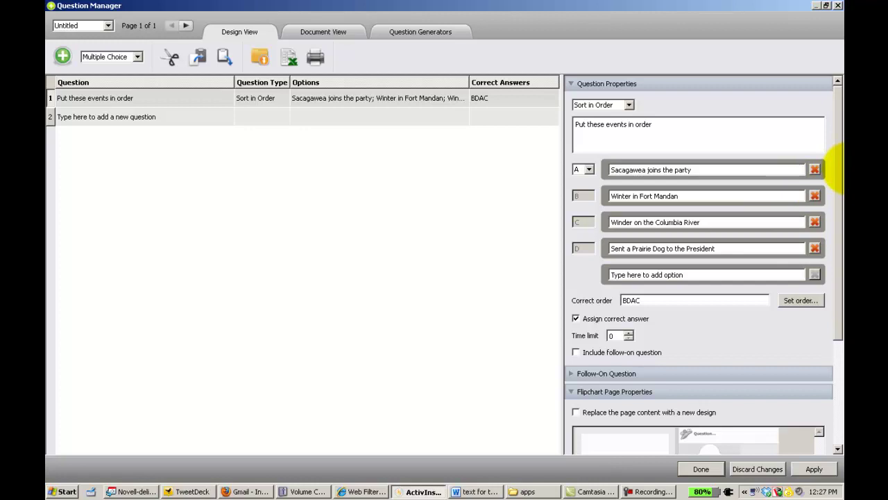
Replace question 1's page content with the Plain Text design and apply the changes.
drag(837, 168, 837, 297)
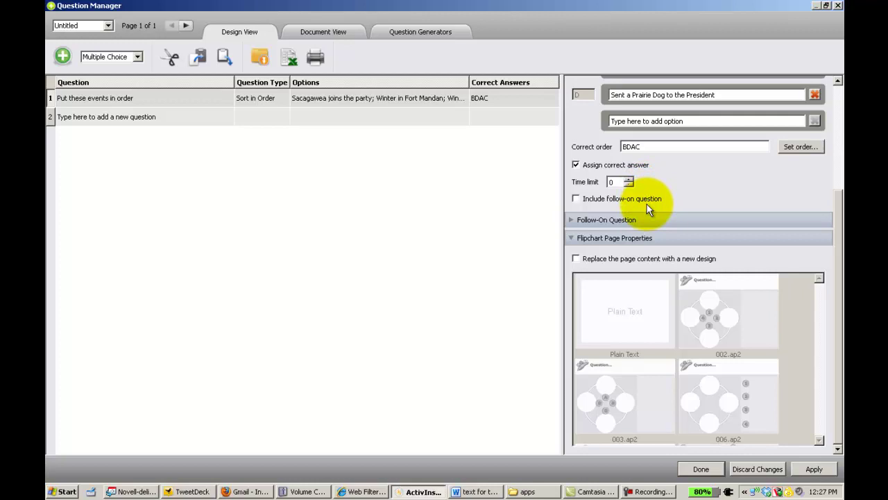
click(576, 258)
click(601, 309)
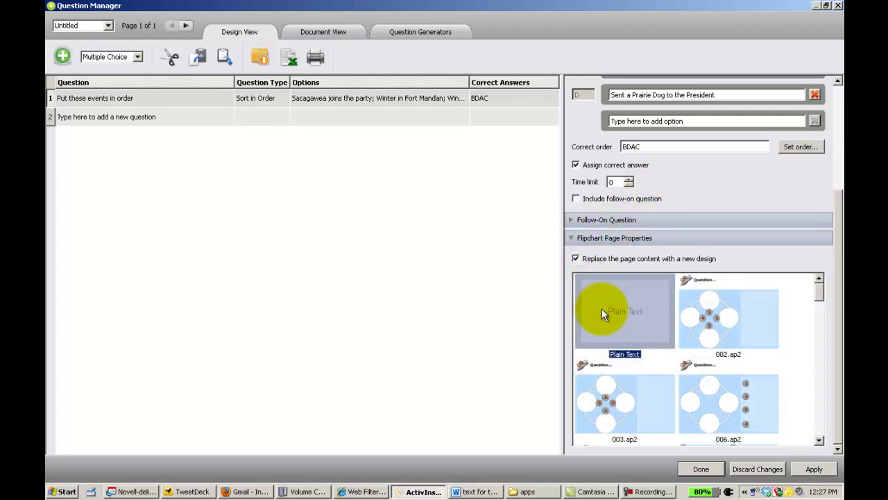
click(803, 465)
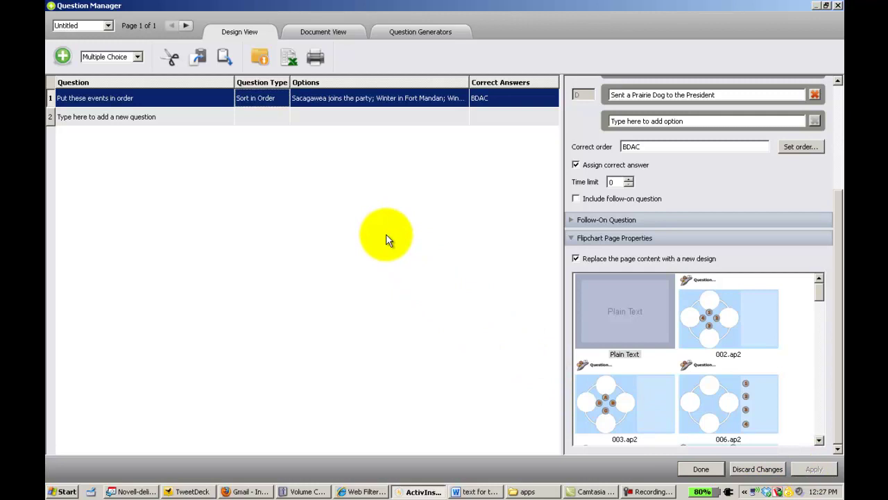
Add page 2 and paste 'It took the Corps of Discovery over two years…' as a Yes/No question.
click(187, 25)
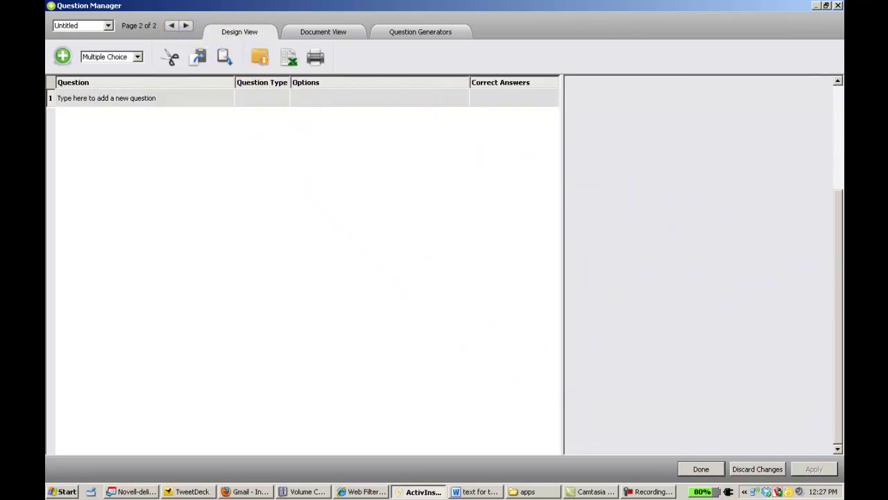
key(alt+Tab)
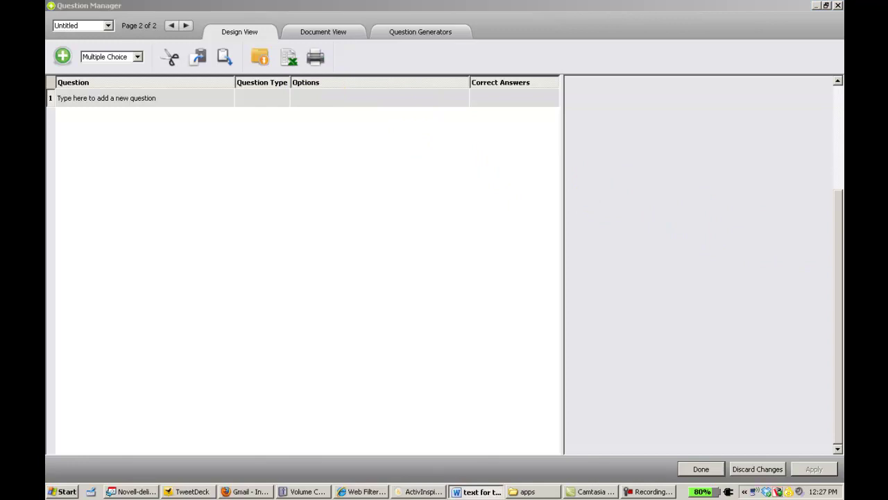
click(151, 99)
click(150, 98)
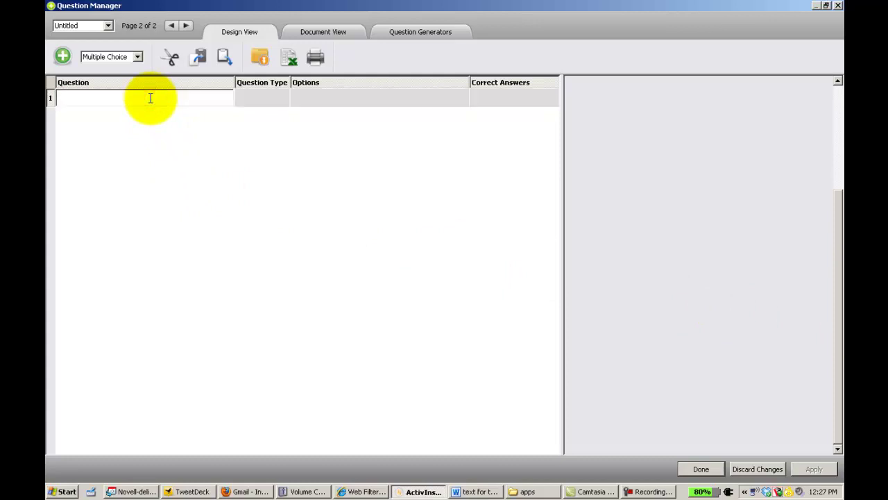
key(ctrl+v)
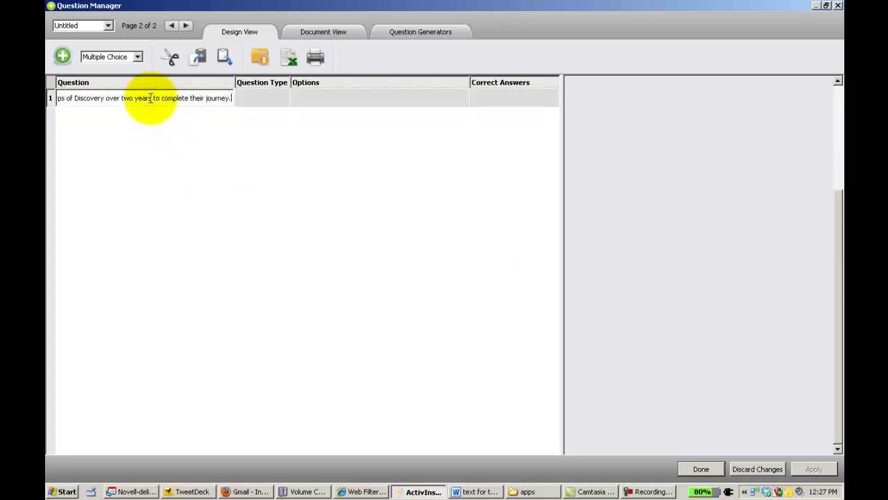
click(248, 101)
click(251, 100)
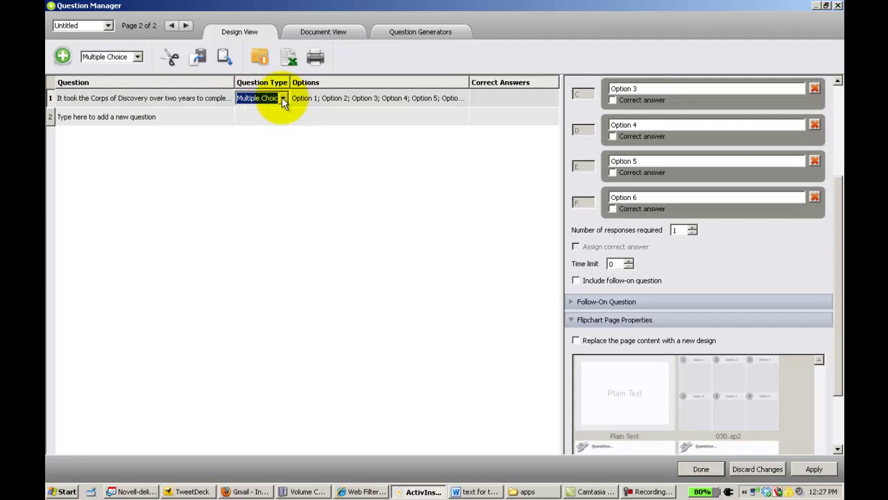
click(282, 97)
click(277, 117)
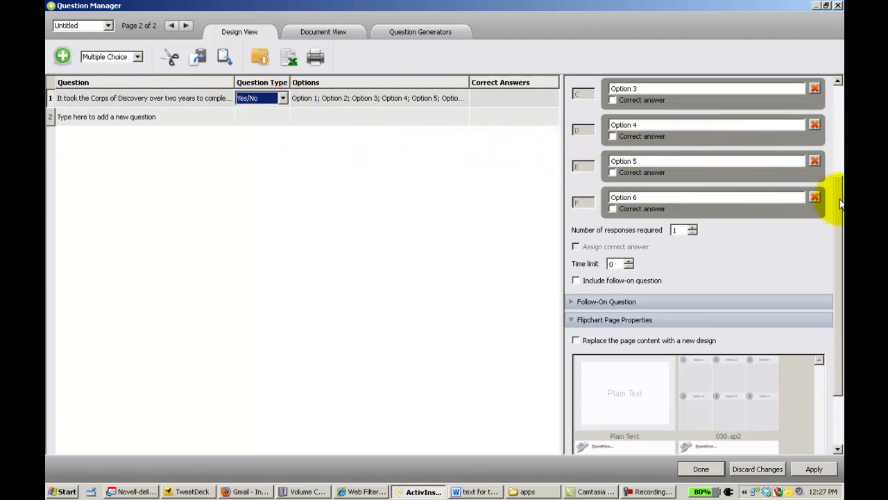
drag(840, 202, 813, 94)
Confirm the Yes/No type and mark Yes as the correct answer.
click(804, 118)
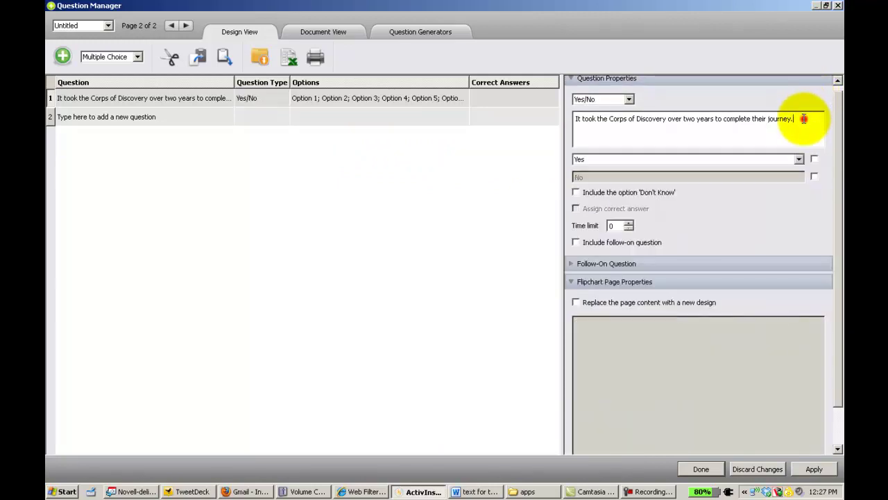
click(813, 158)
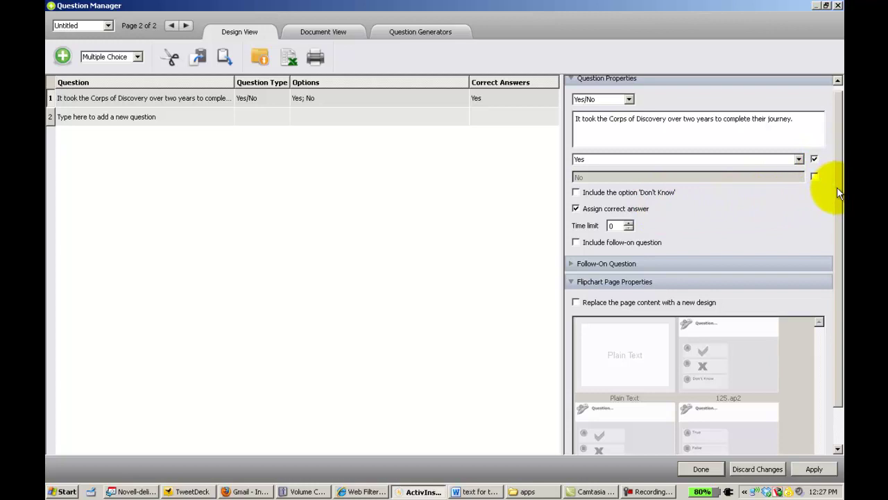
drag(836, 187, 837, 198)
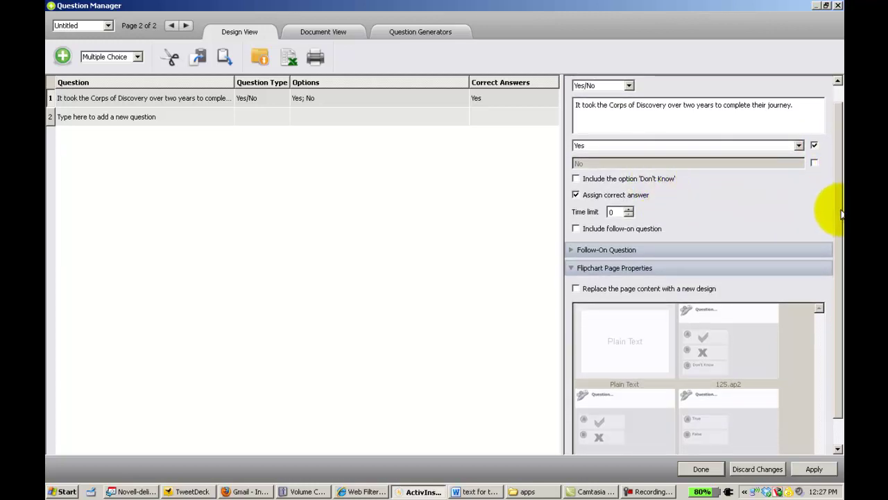
drag(838, 206, 830, 273)
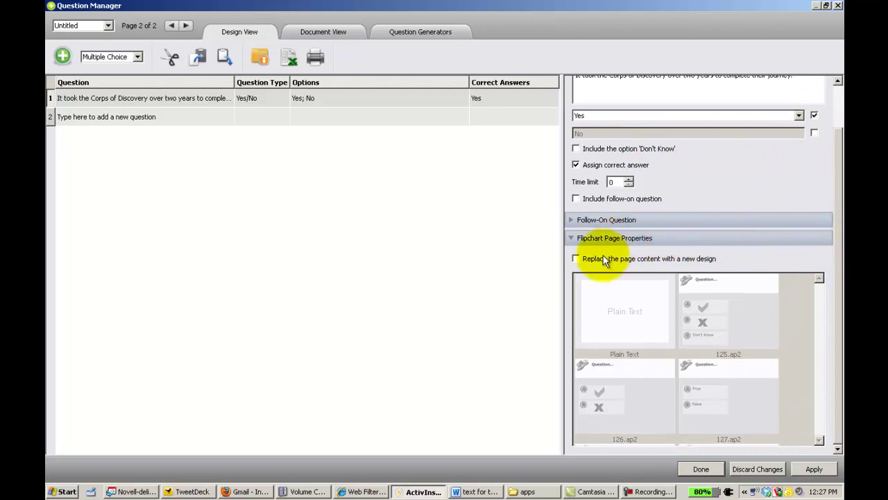
Give the Yes/No question's page the Plain Text design and apply.
click(580, 260)
click(604, 308)
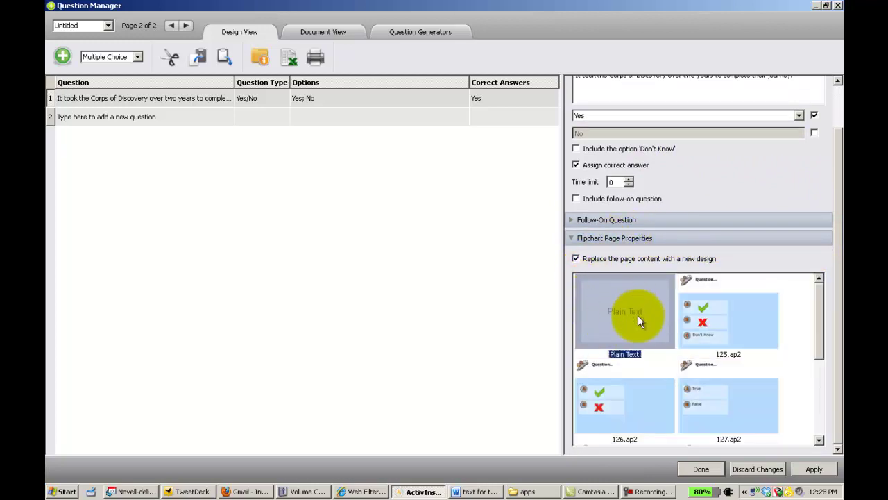
click(807, 469)
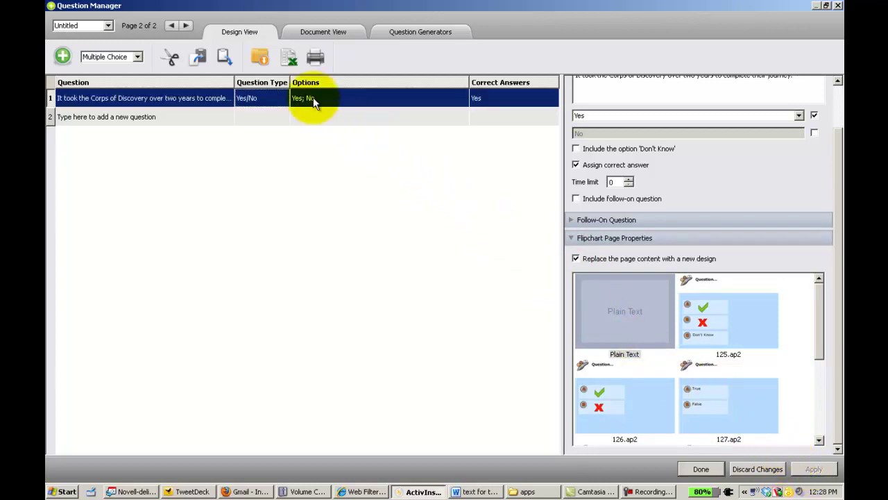
Add page 3 and paste the Louisiana Purchase question into row 1.
click(188, 24)
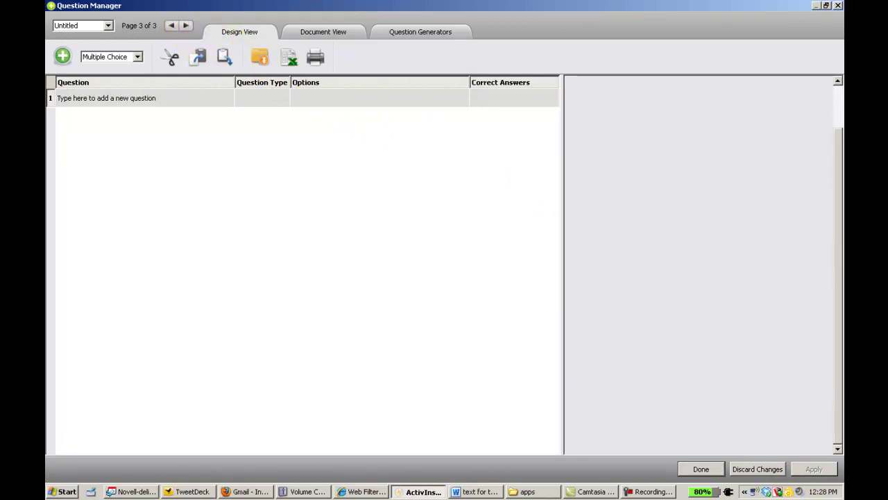
key(alt+Tab)
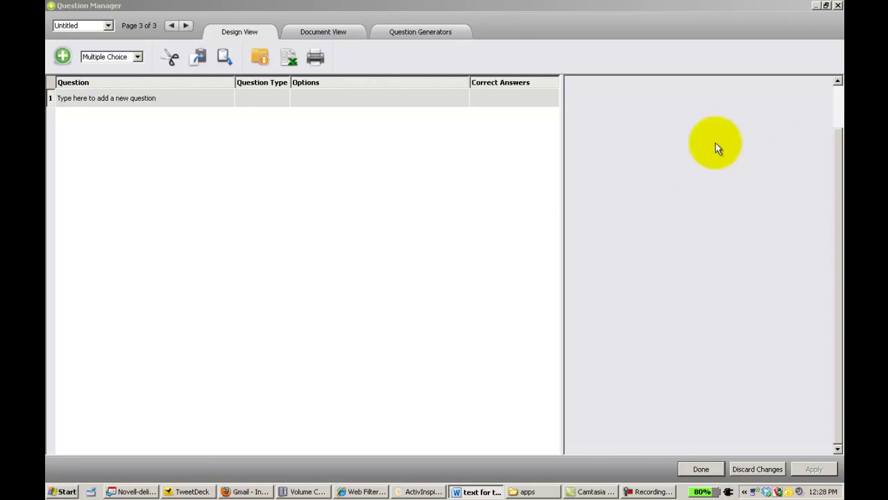
click(129, 98)
click(128, 99)
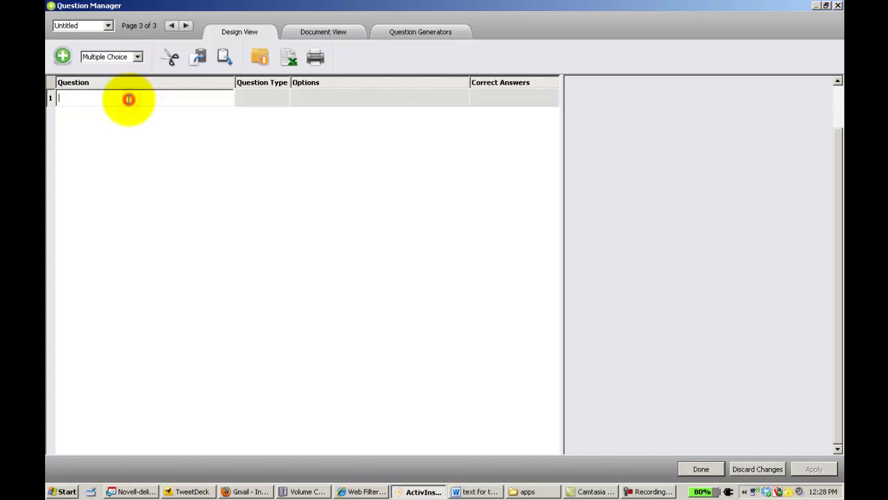
key(ctrl+v)
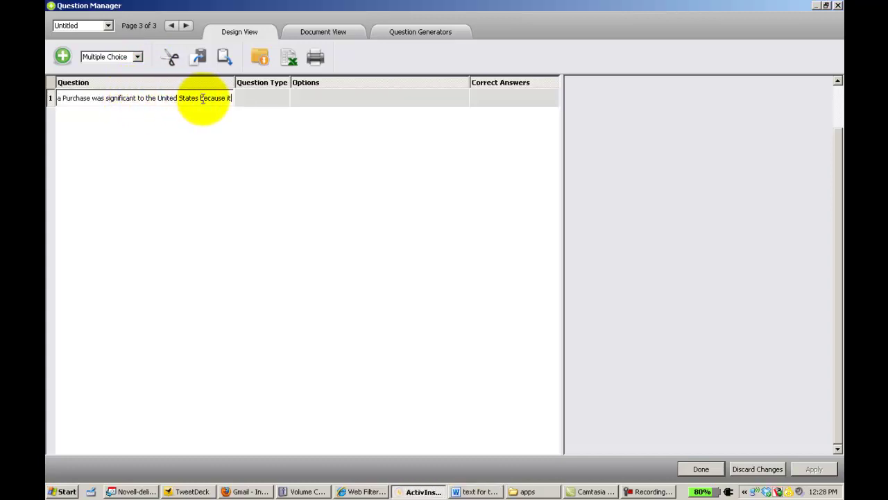
click(250, 99)
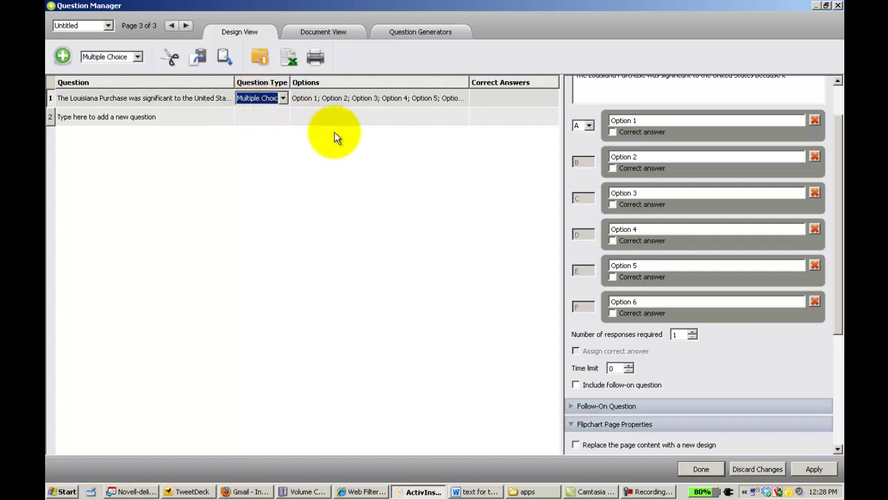
Remove options 5 and 6 and paste the four answers, with New Orleans as option D.
click(815, 303)
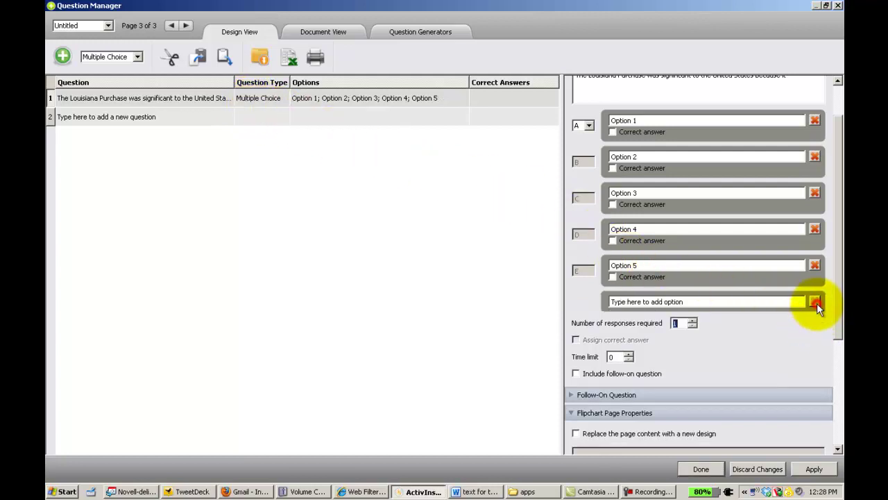
click(814, 265)
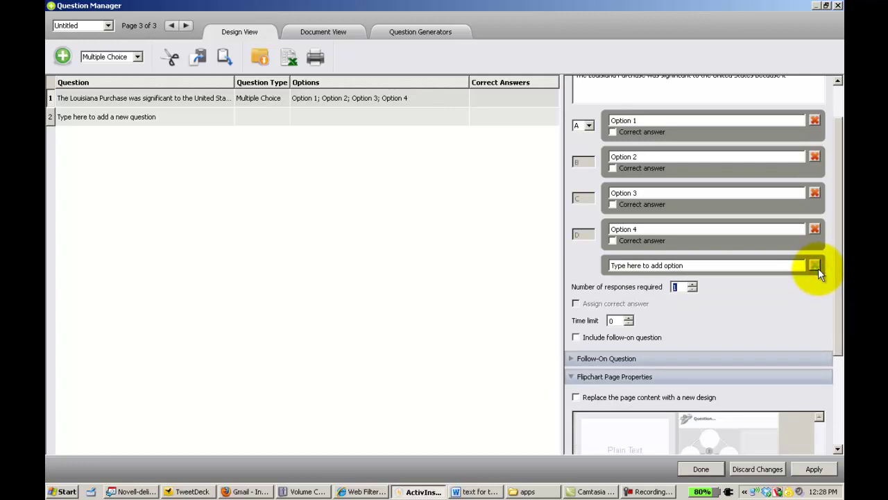
key(alt+Tab)
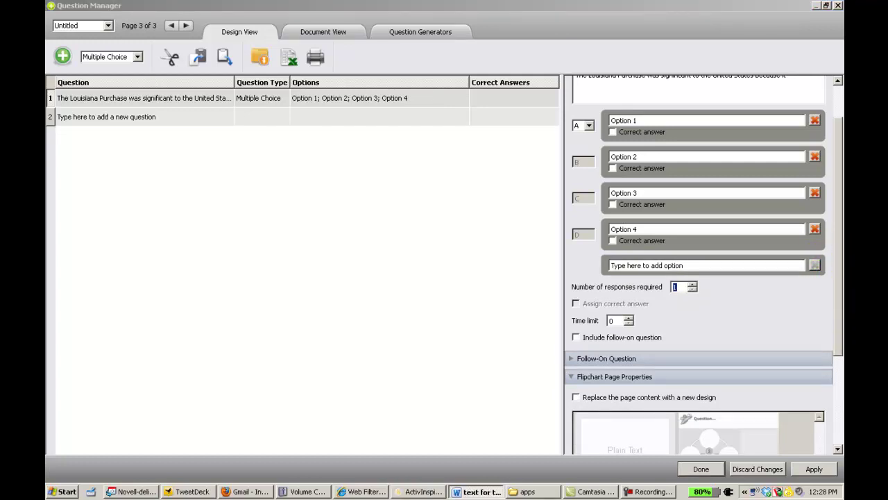
click(652, 120)
key(ctrl+v)
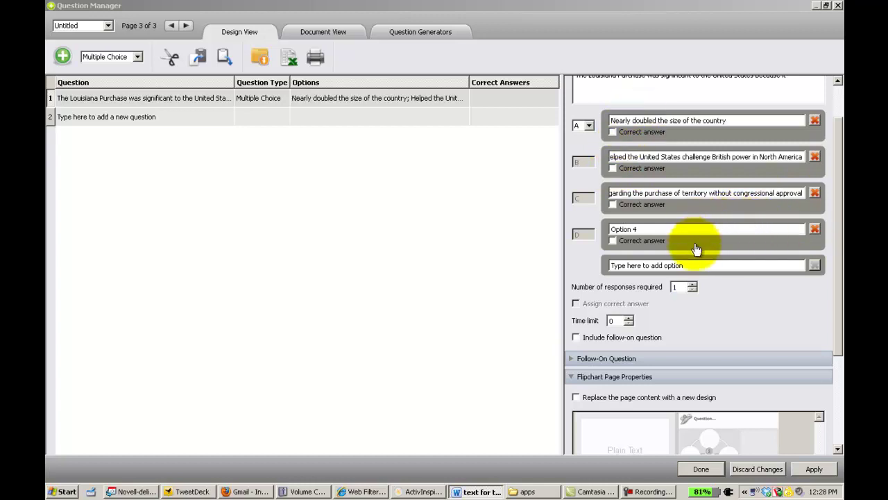
click(693, 228)
text(Took New Orleans out of Spain's control)
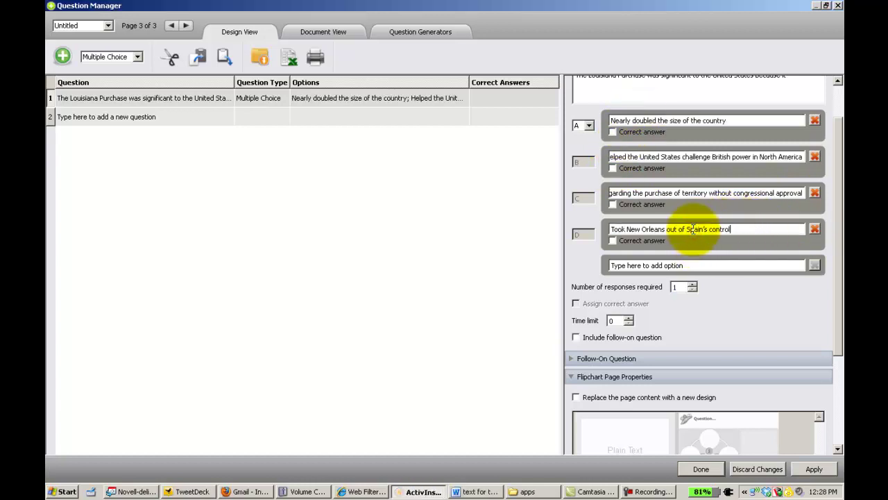
Mark 'Nearly doubled the size of the country' correct and apply the Plain Text page design.
click(613, 133)
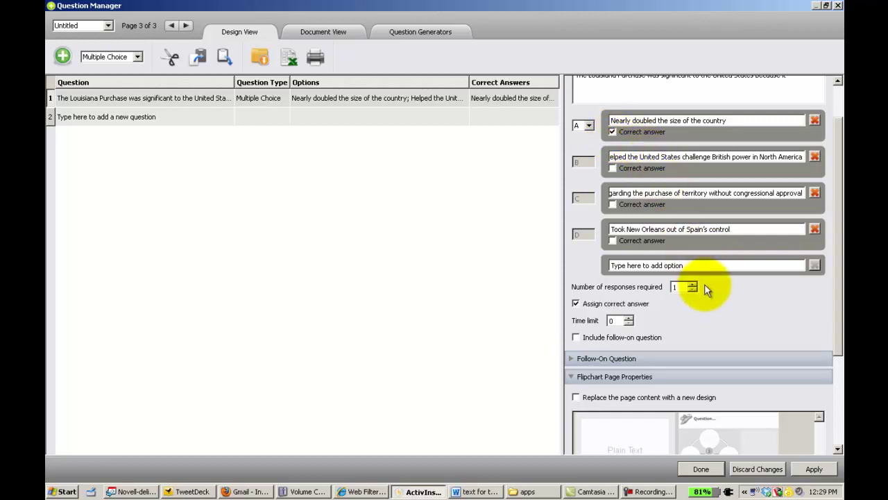
scroll(836, 267, down, 5)
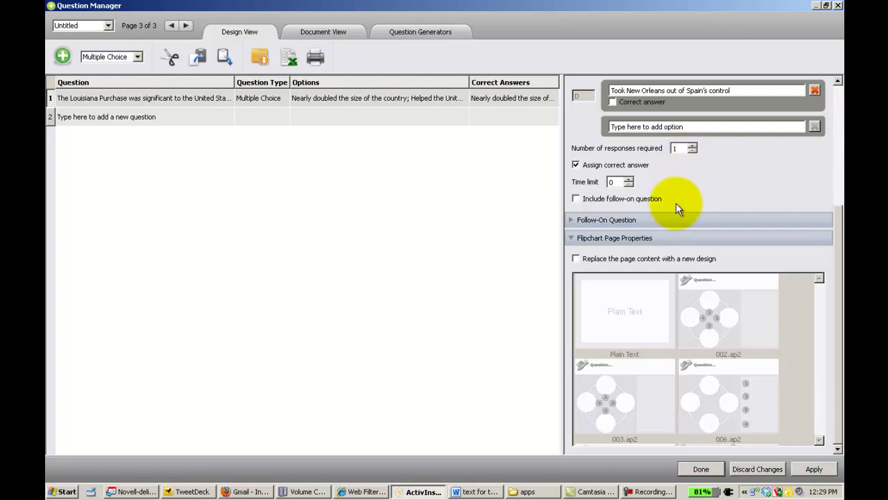
click(575, 258)
click(606, 327)
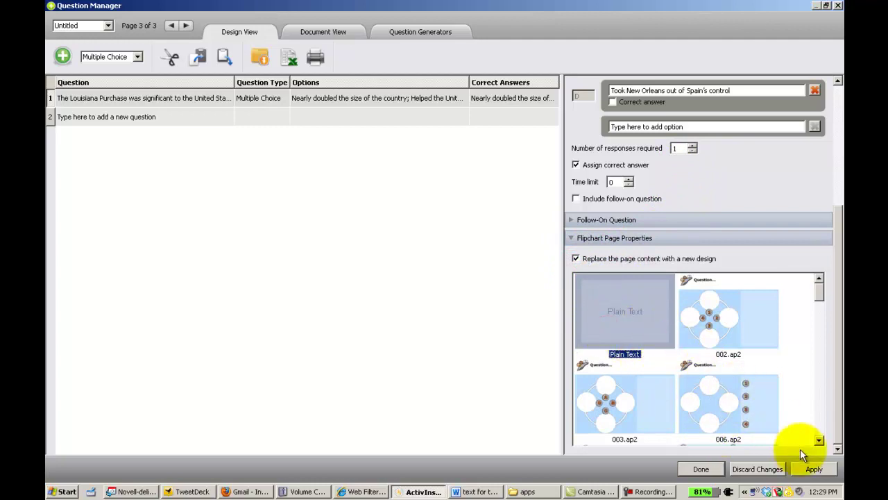
click(819, 470)
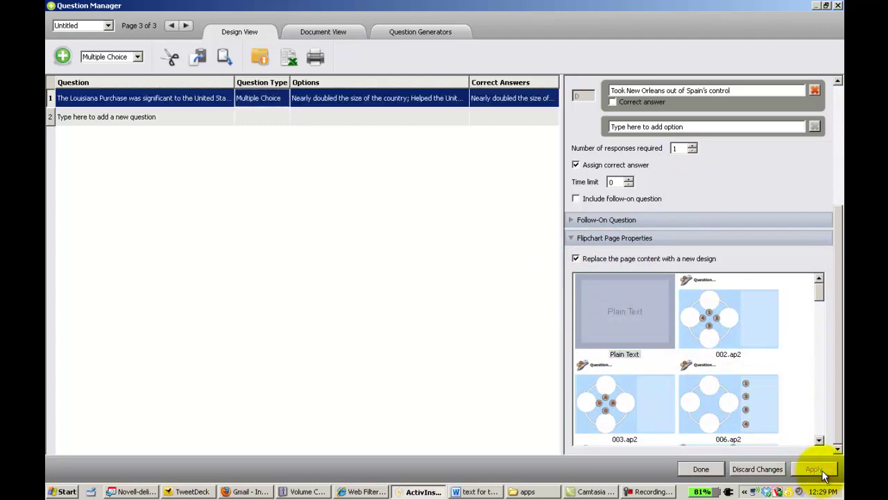
Add page 4 with 'Describe an accomplishment of the expedition.' as a Text question.
click(185, 26)
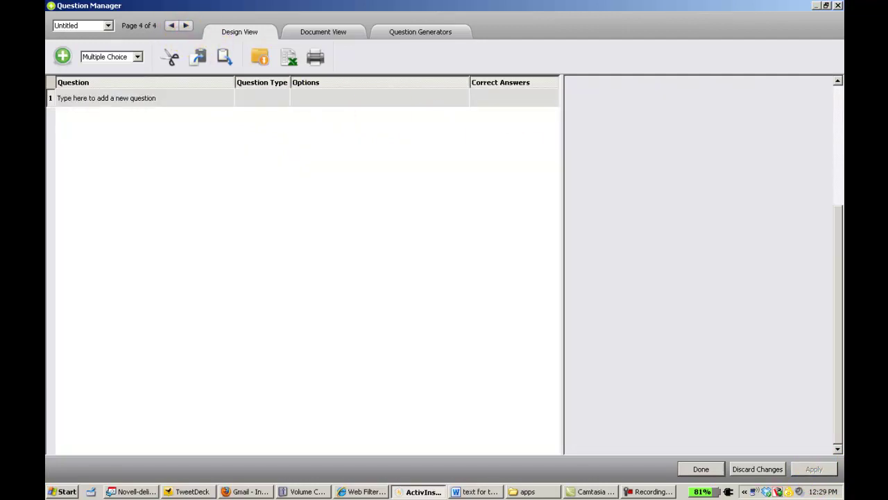
key(alt+Tab)
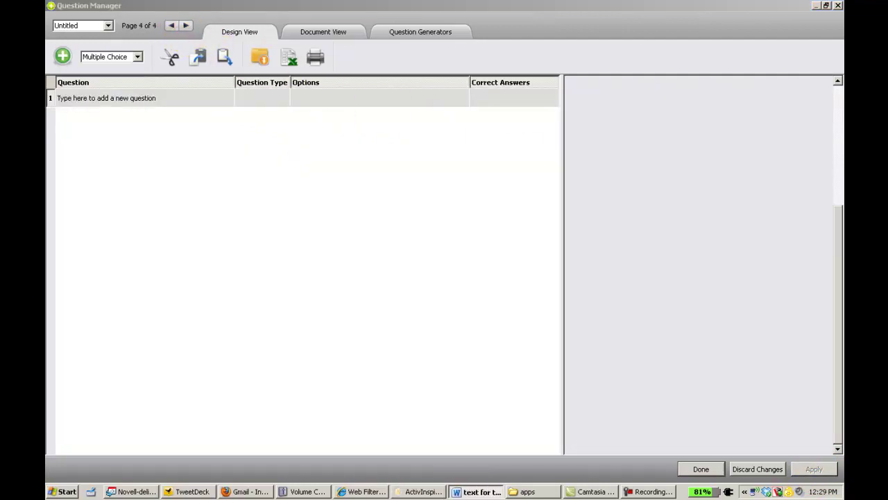
click(98, 105)
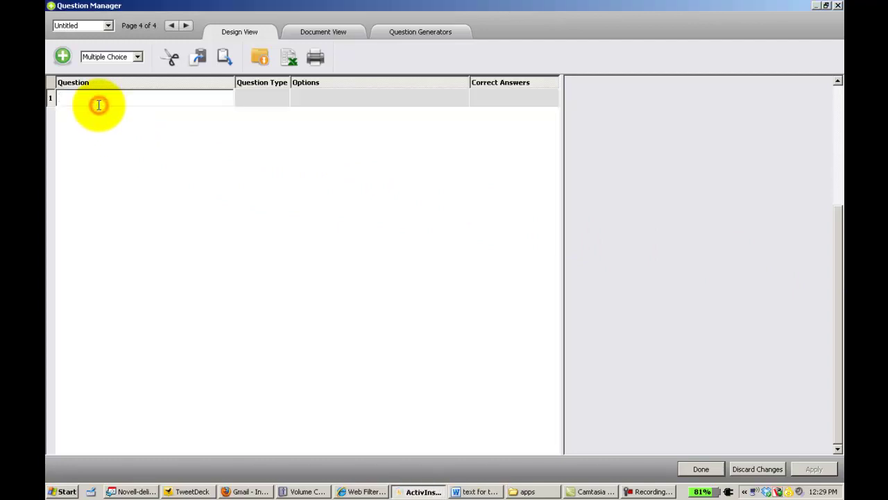
text(Describe an accomplishment of the expedition.)
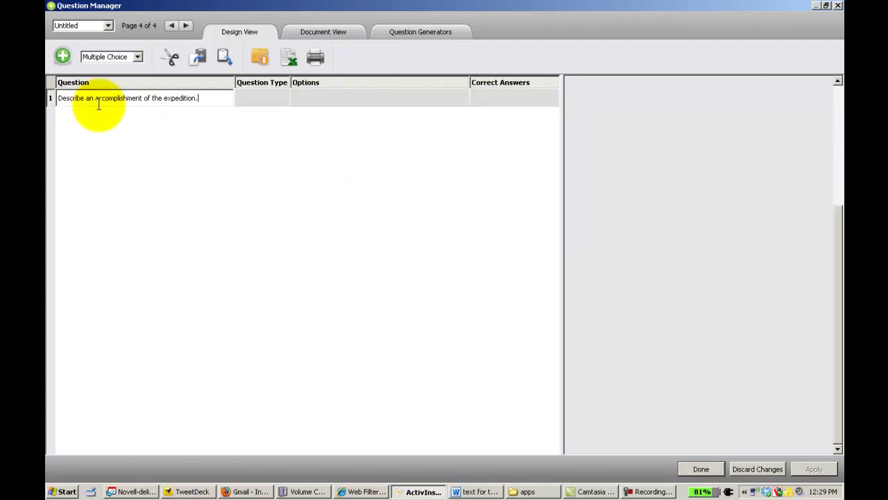
click(274, 99)
click(276, 100)
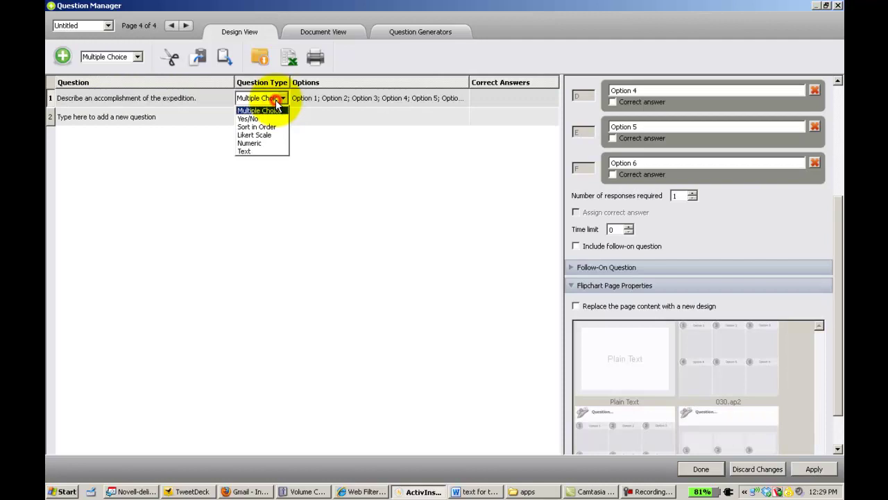
click(277, 150)
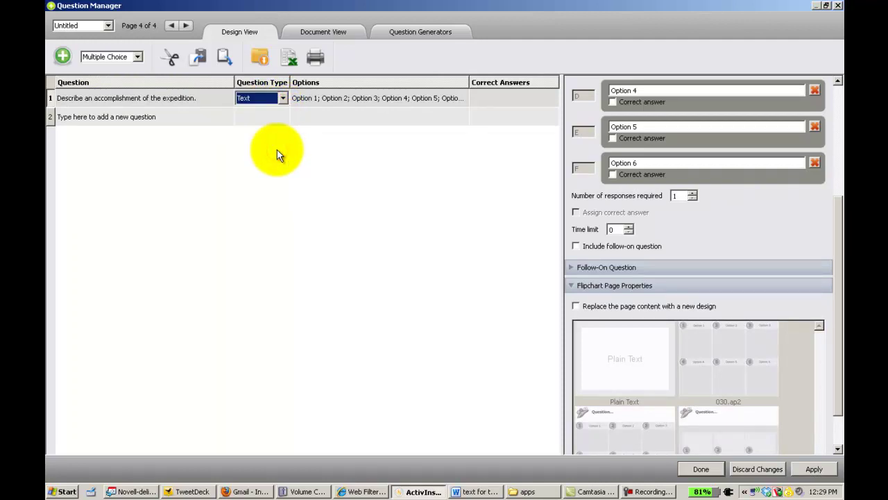
Turn off case-sensitive answer checking for the Text question.
drag(841, 219, 835, 89)
click(806, 123)
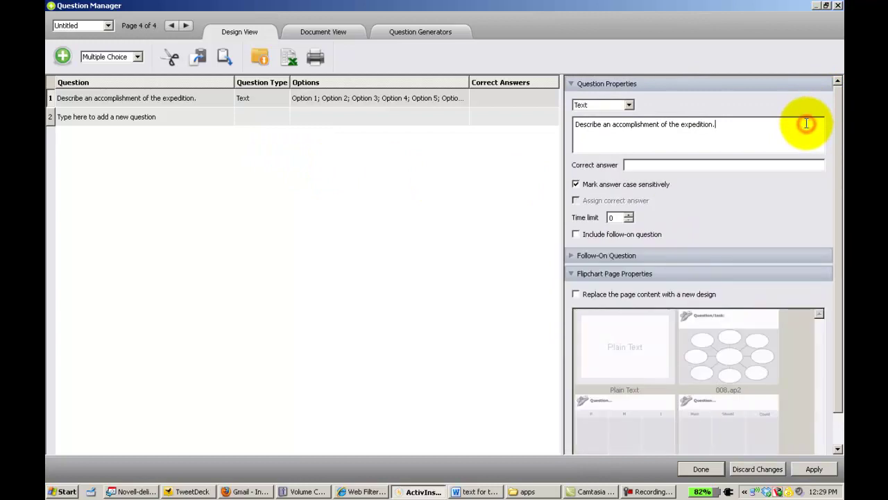
click(671, 165)
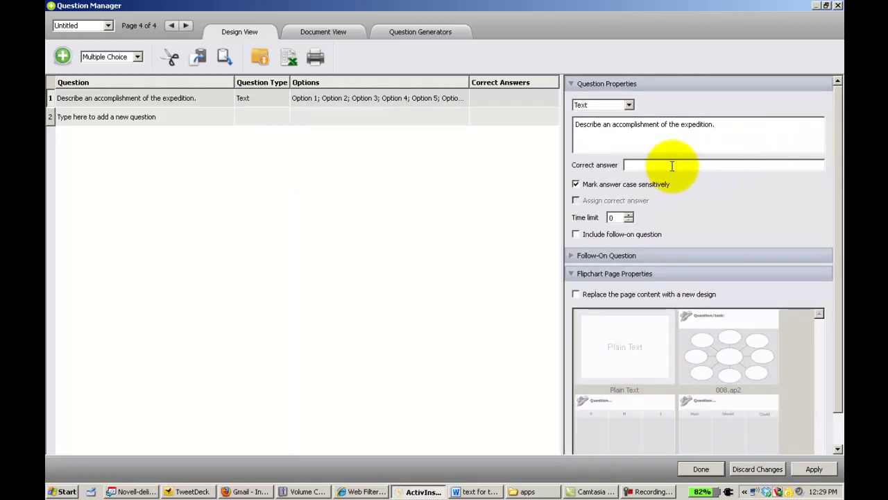
click(624, 184)
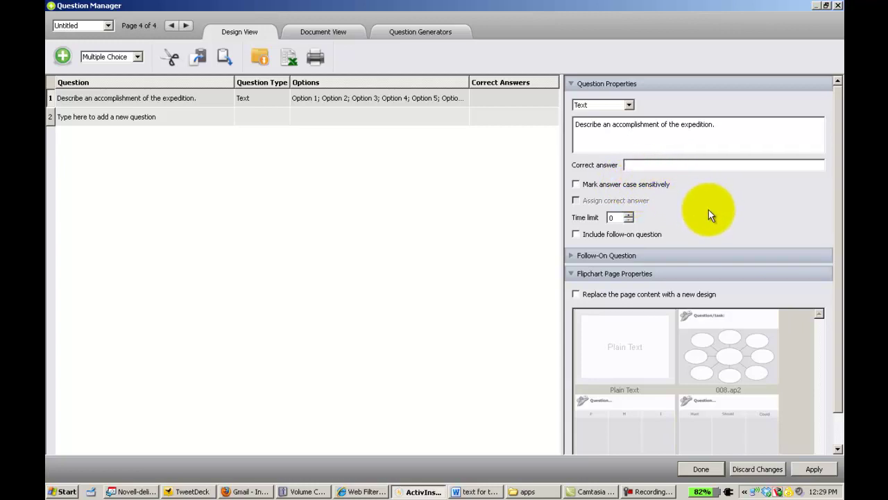
Apply the Plain Text page design to page 4 and close the Question Manager.
scroll(839, 220, down, 1)
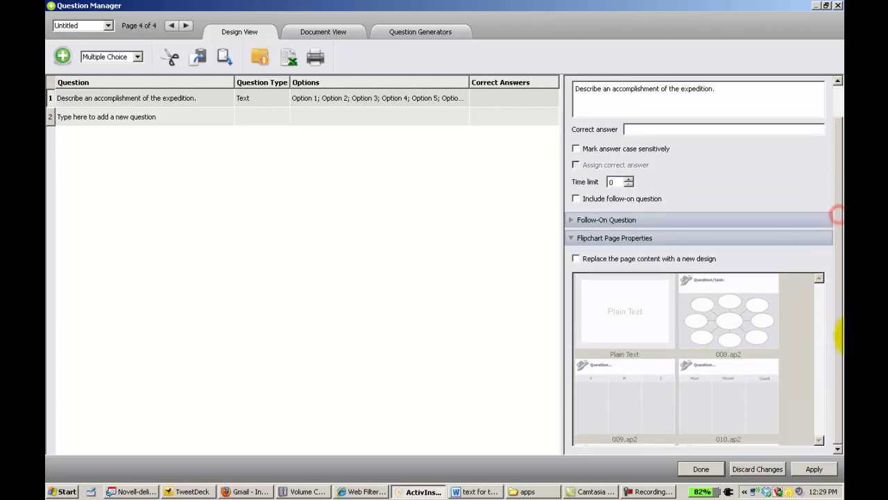
click(616, 260)
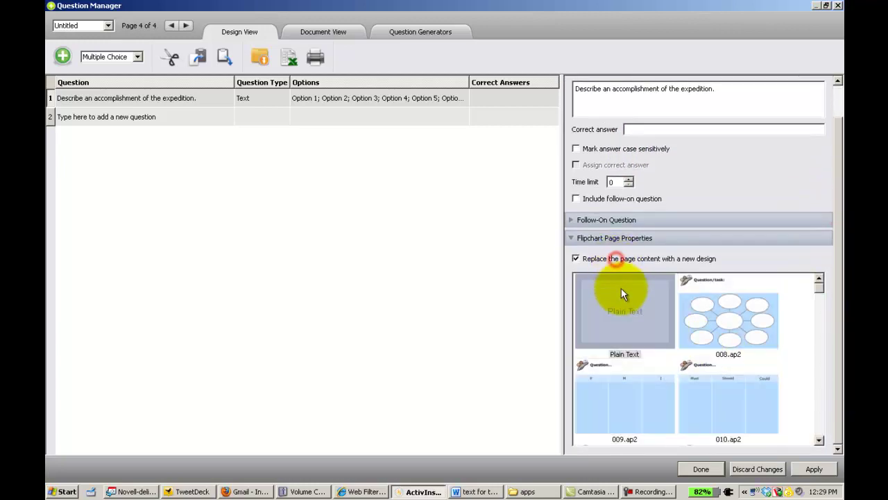
click(620, 290)
click(814, 470)
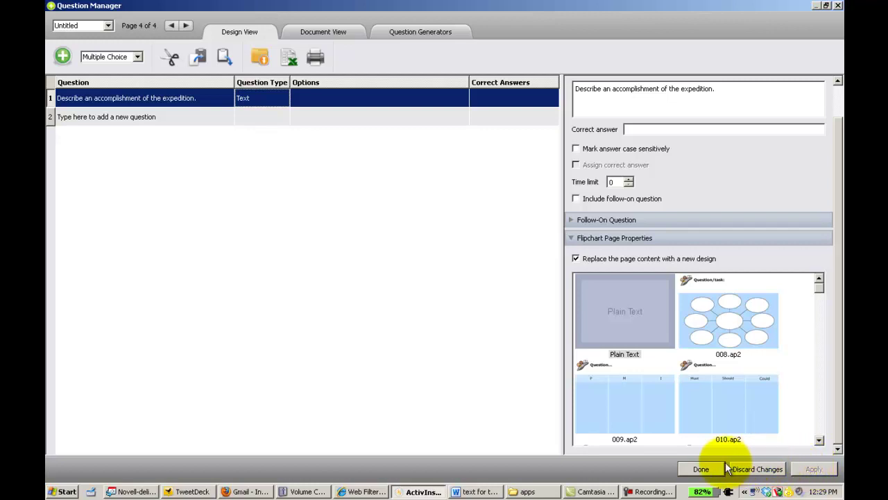
click(702, 469)
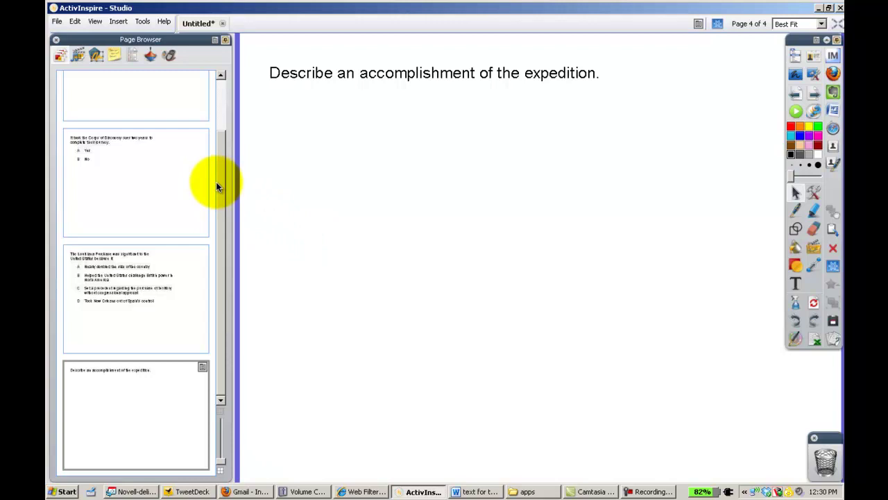
Run a vote on page 1, review the 50% ACBD / 50% BDAC results, then open page 2.
drag(218, 181, 216, 100)
click(168, 101)
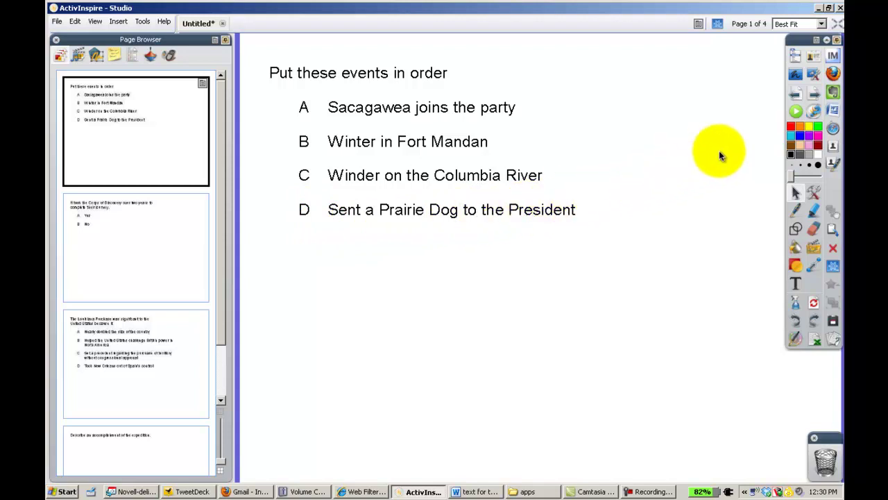
click(797, 110)
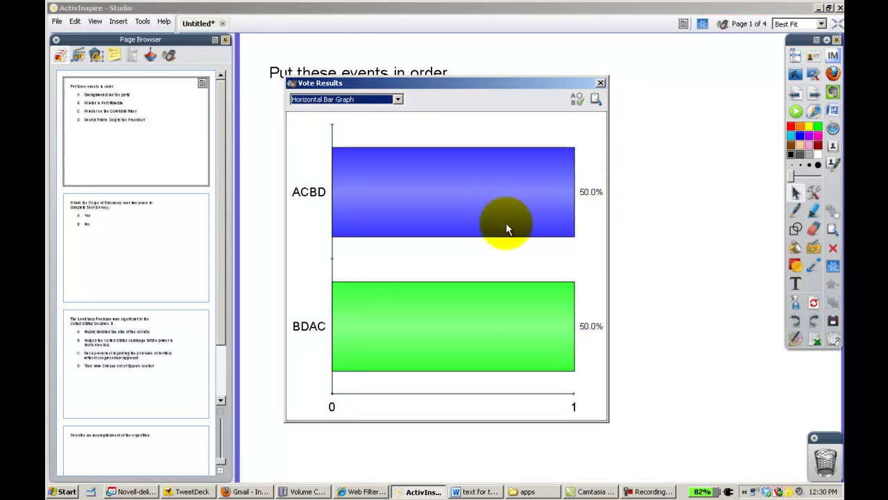
click(601, 84)
click(158, 210)
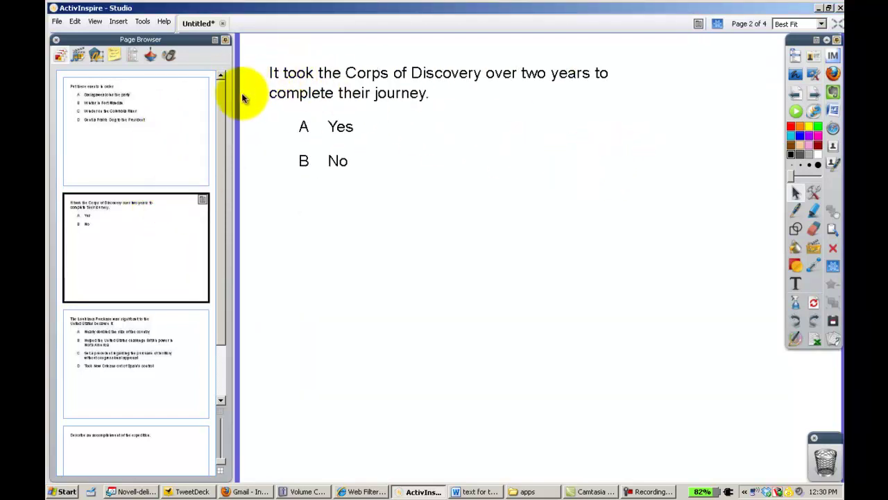
Run a vote on page 4's text question, getting 50% 'k' and 50% 'lgau', then close the results.
scroll(219, 107, down, 2)
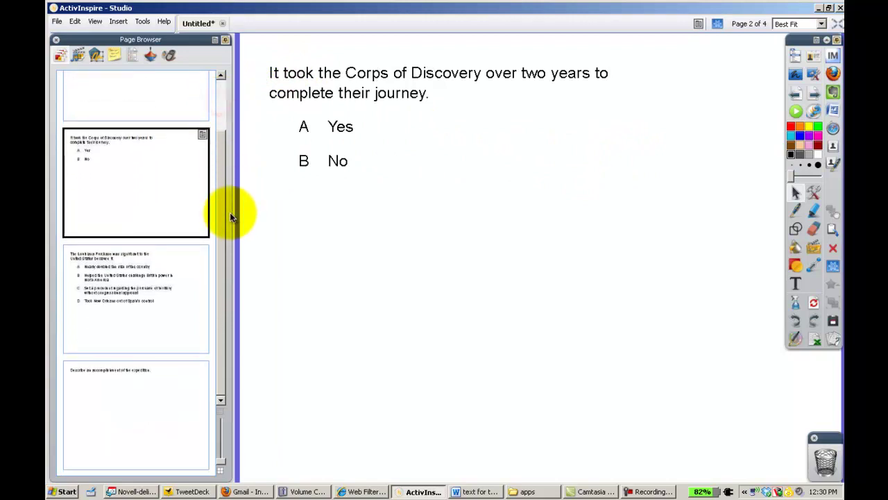
click(185, 298)
click(154, 380)
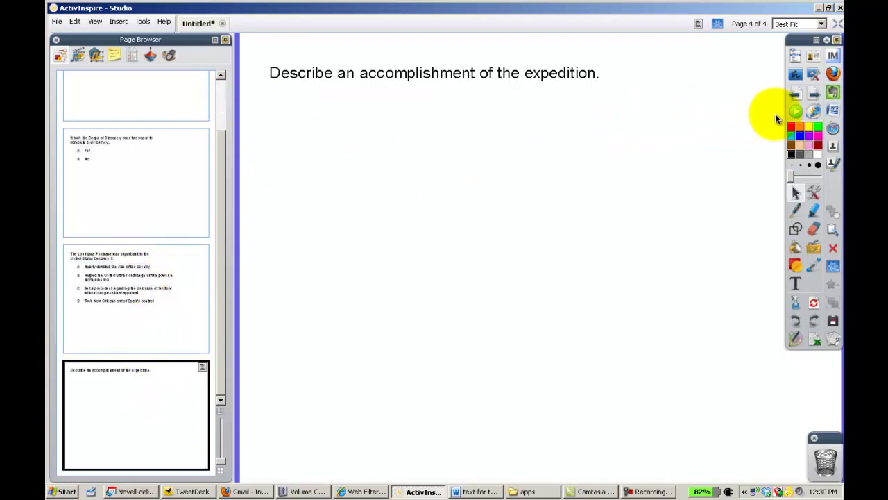
click(795, 111)
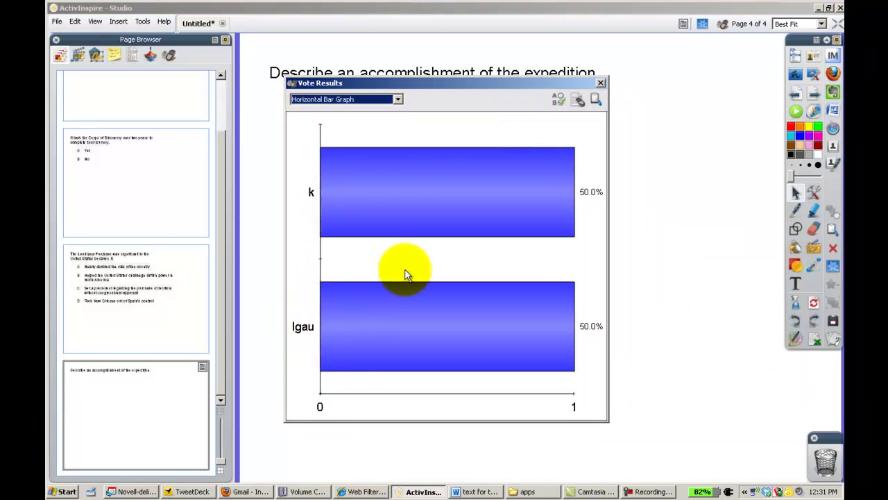
click(601, 83)
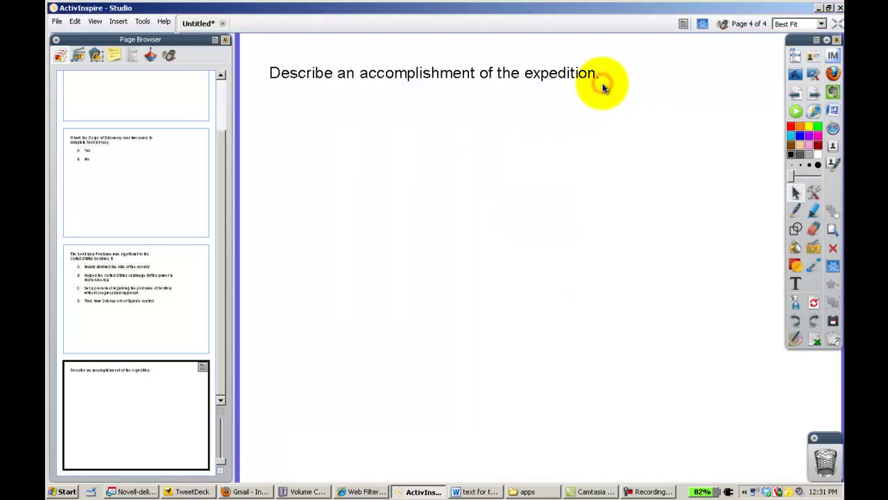
In the Voting Browser's Results Browser, select the saved results for the text and ordering questions.
click(169, 56)
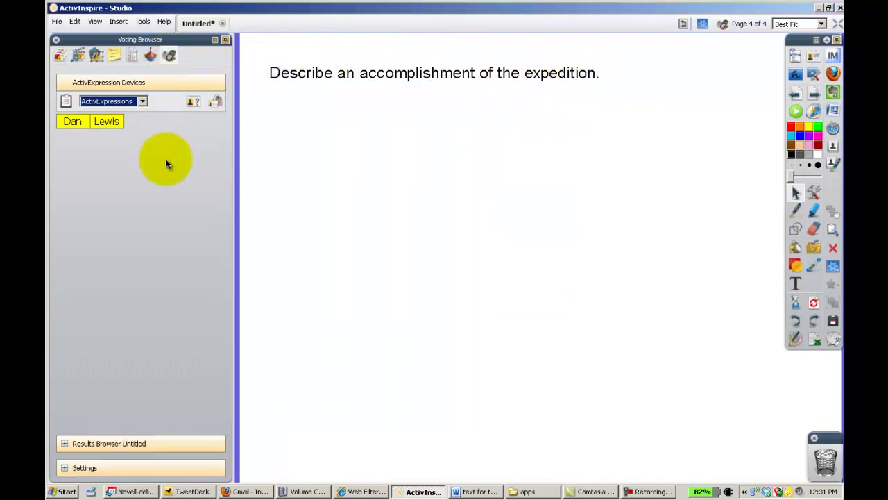
click(66, 444)
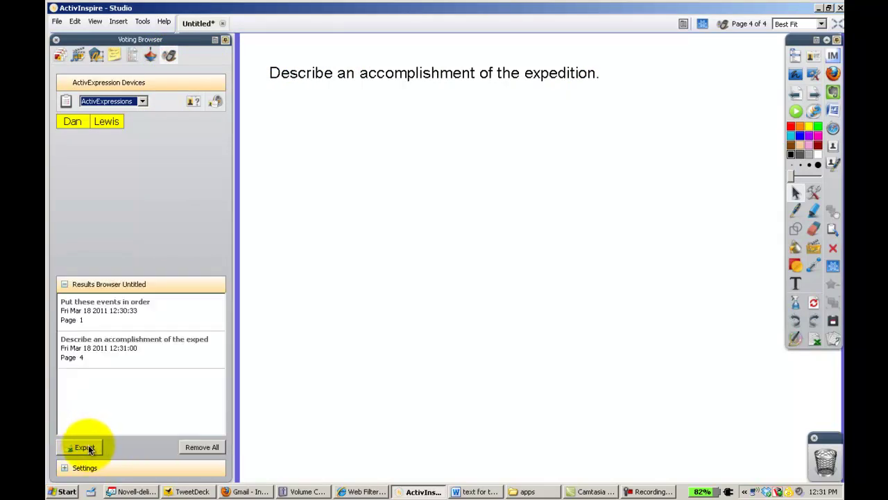
click(102, 356)
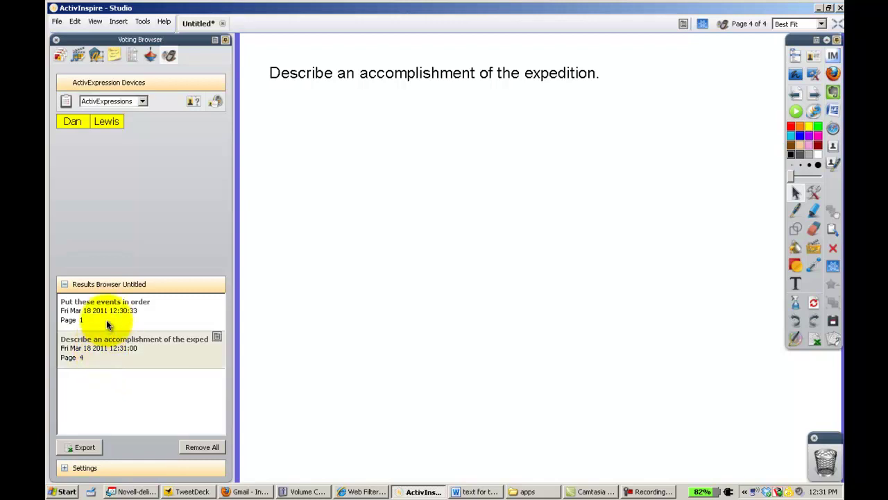
click(106, 319)
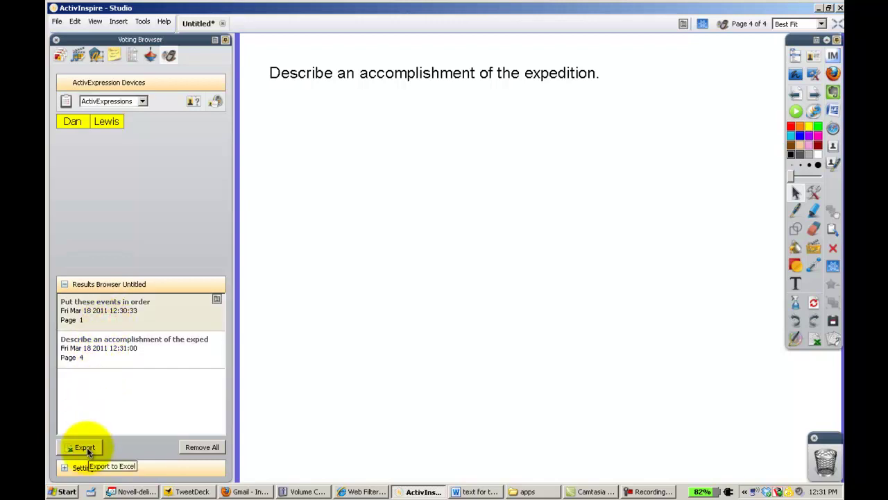